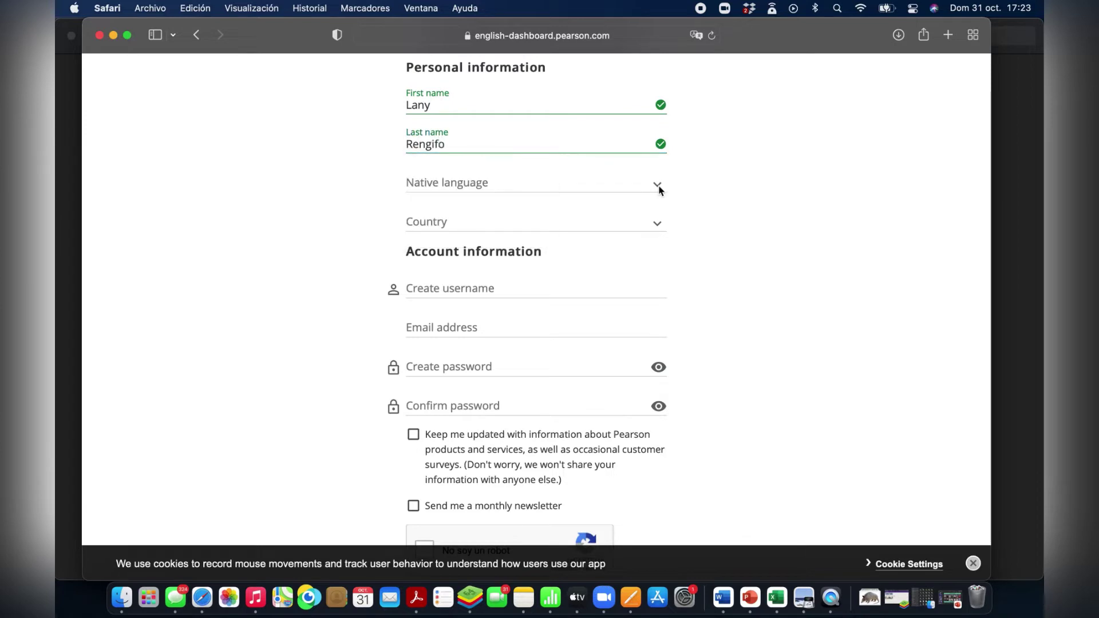
Set the native language to español and the country to Peru.
click(659, 190)
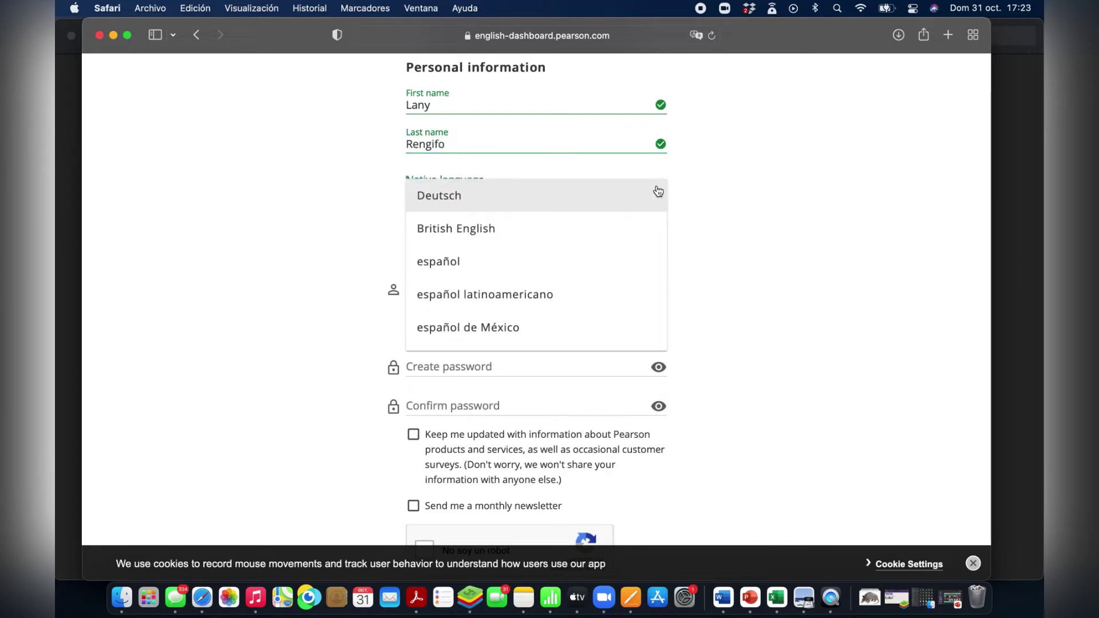
click(583, 256)
click(619, 223)
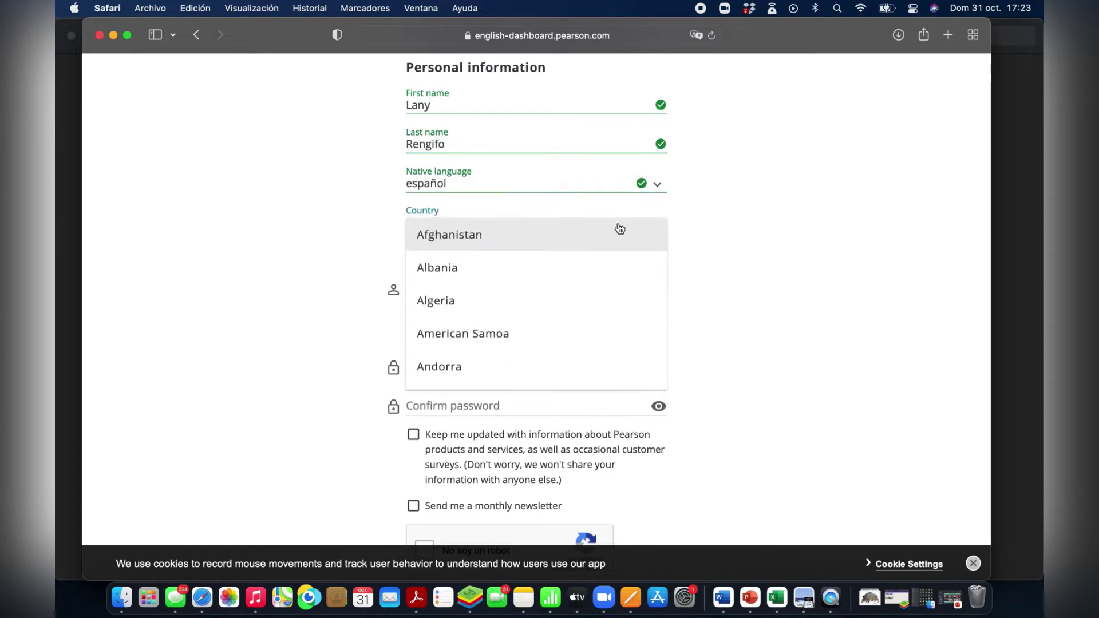
text(pe)
click(429, 300)
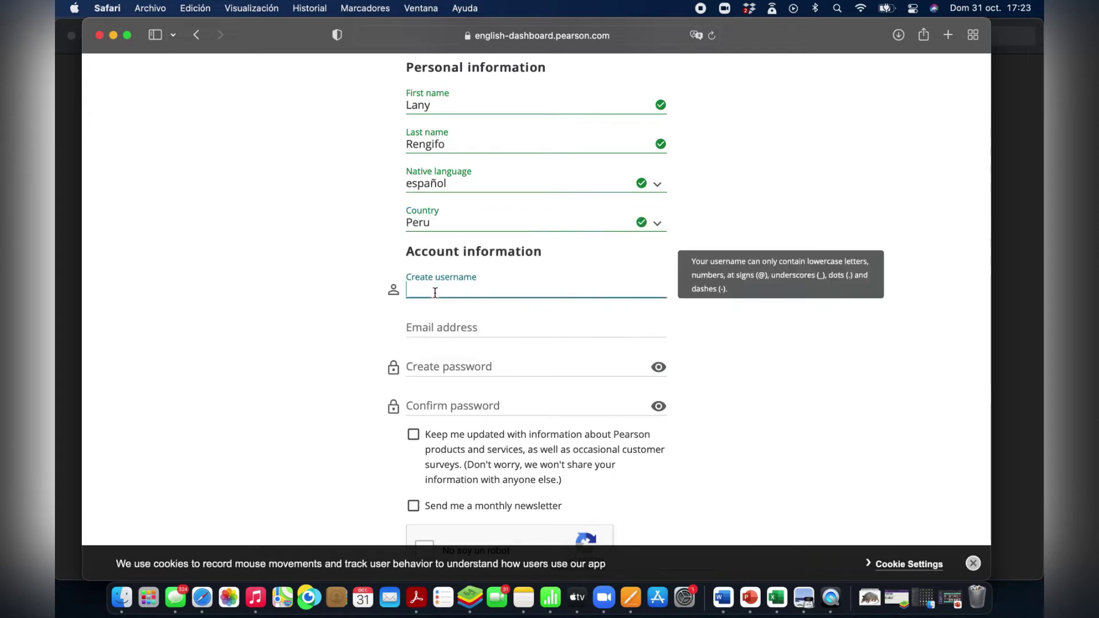
Enter the username, email address and matching password and confirmation.
text(lanyre)
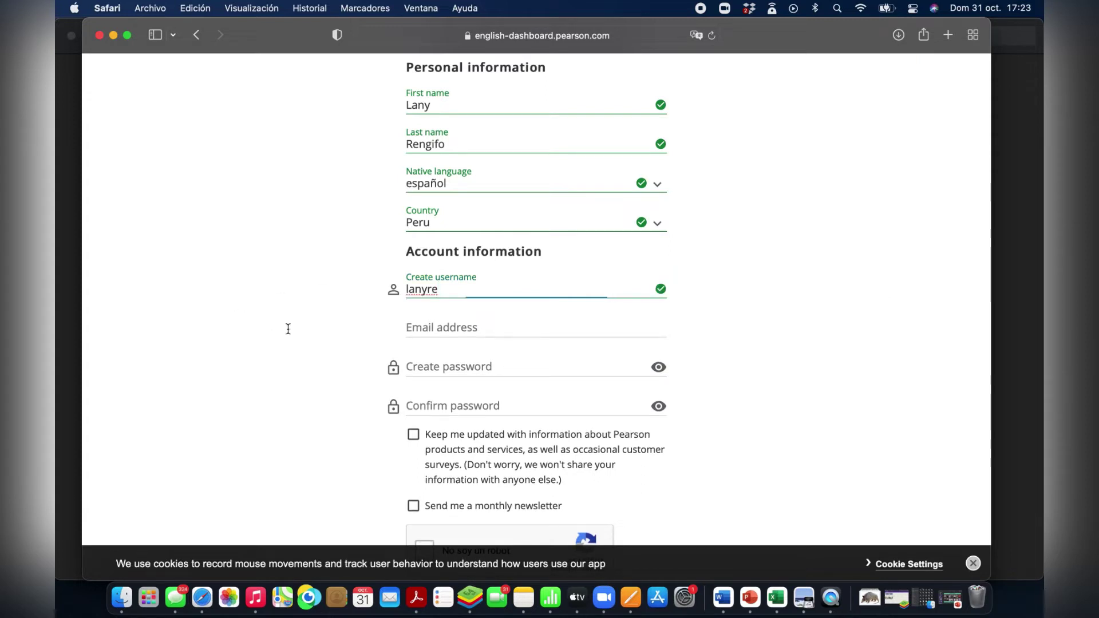
click(474, 327)
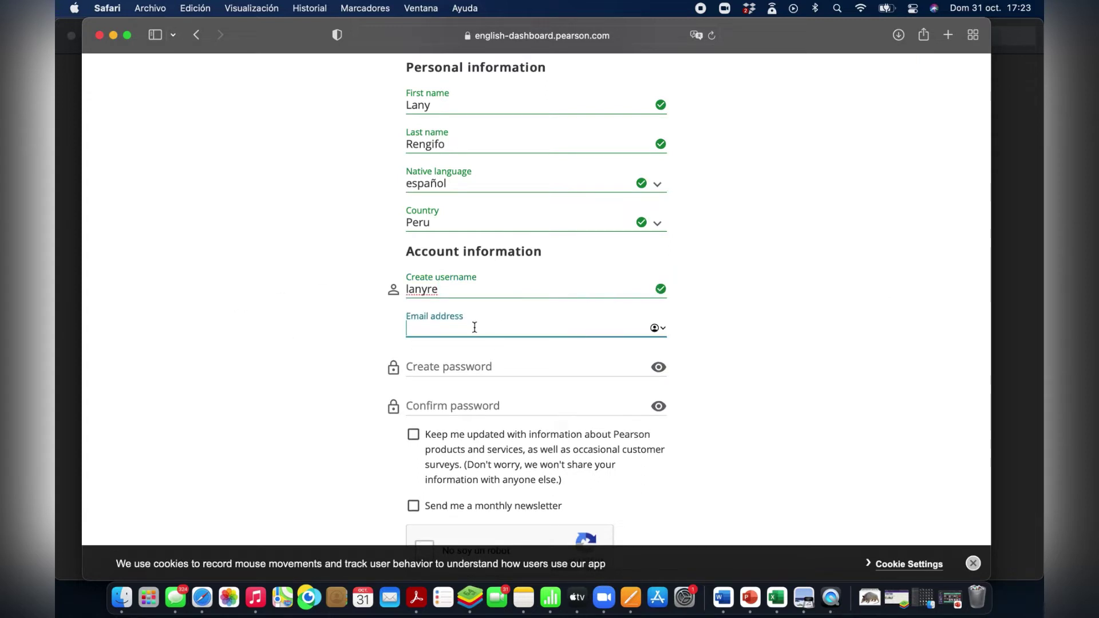
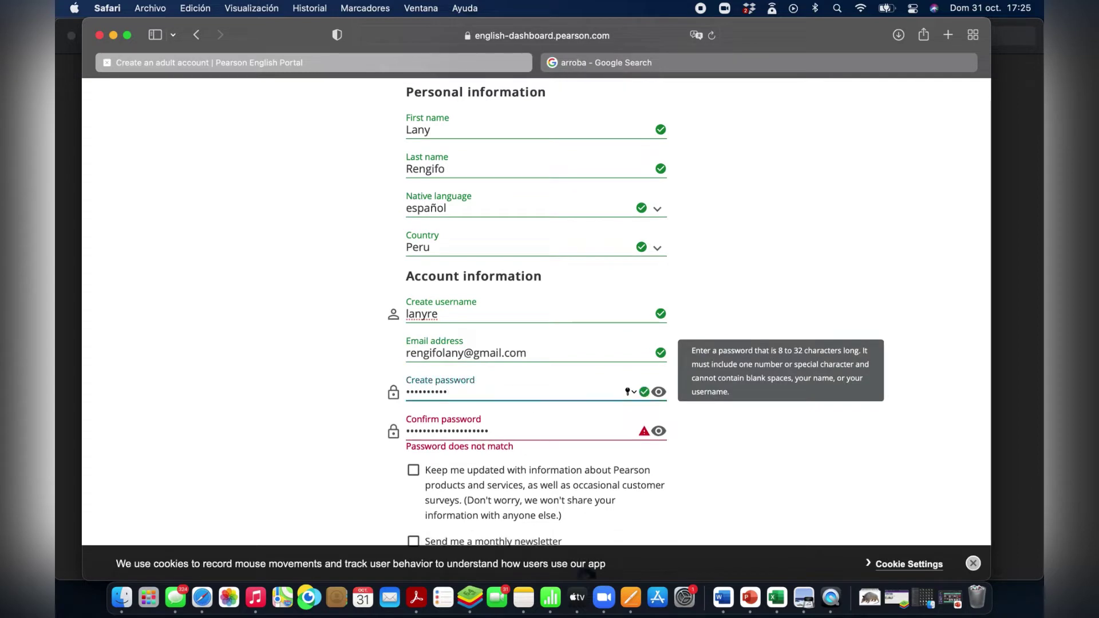
key(Tab)
key(super+v)
Accept product updates and the monthly newsletter, pass reCAPTCHA, and create the account.
scroll(756, 437, down, 4)
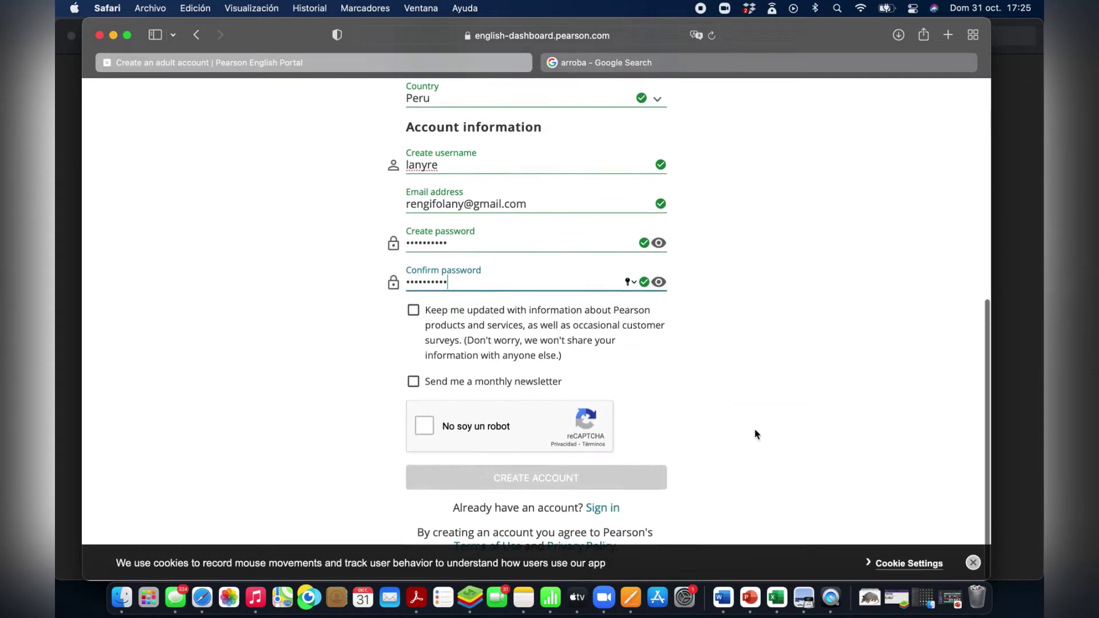
click(413, 310)
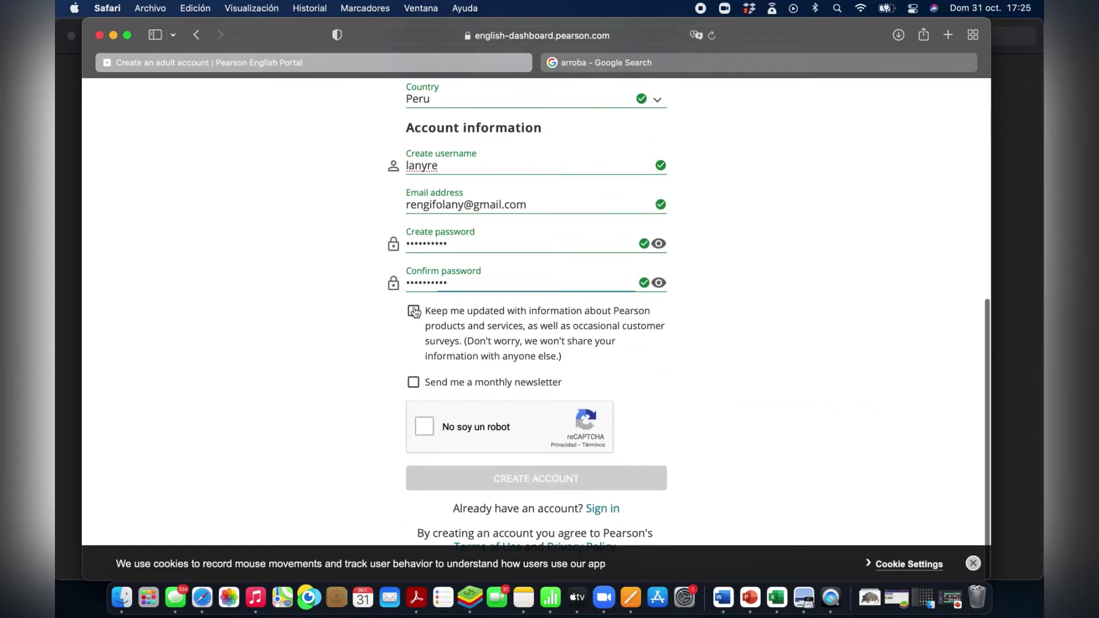
click(414, 384)
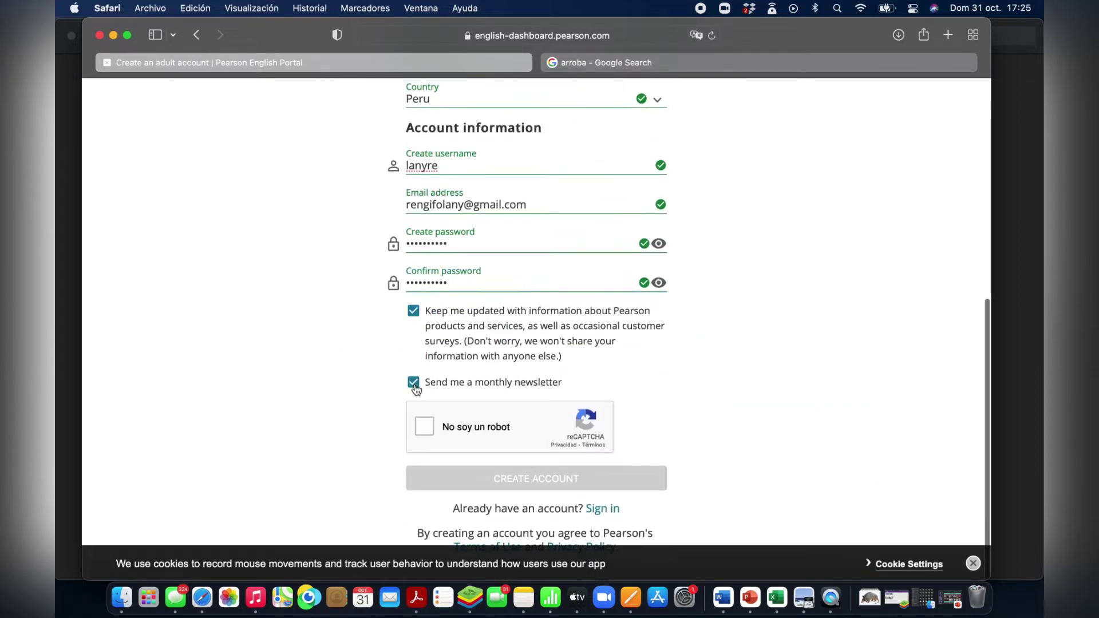
click(428, 428)
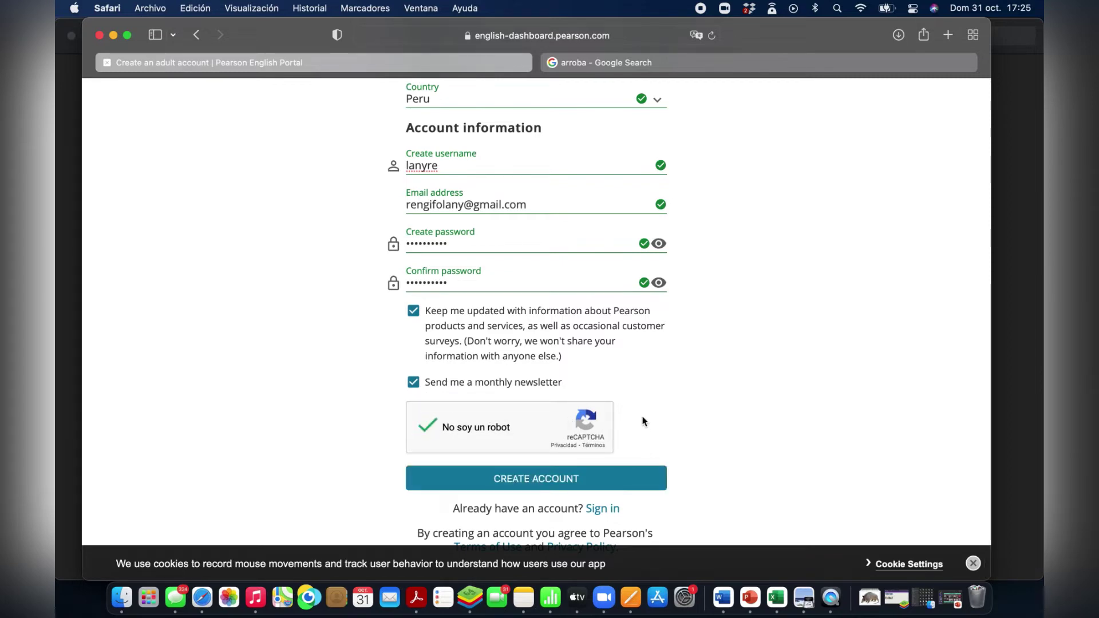
click(589, 479)
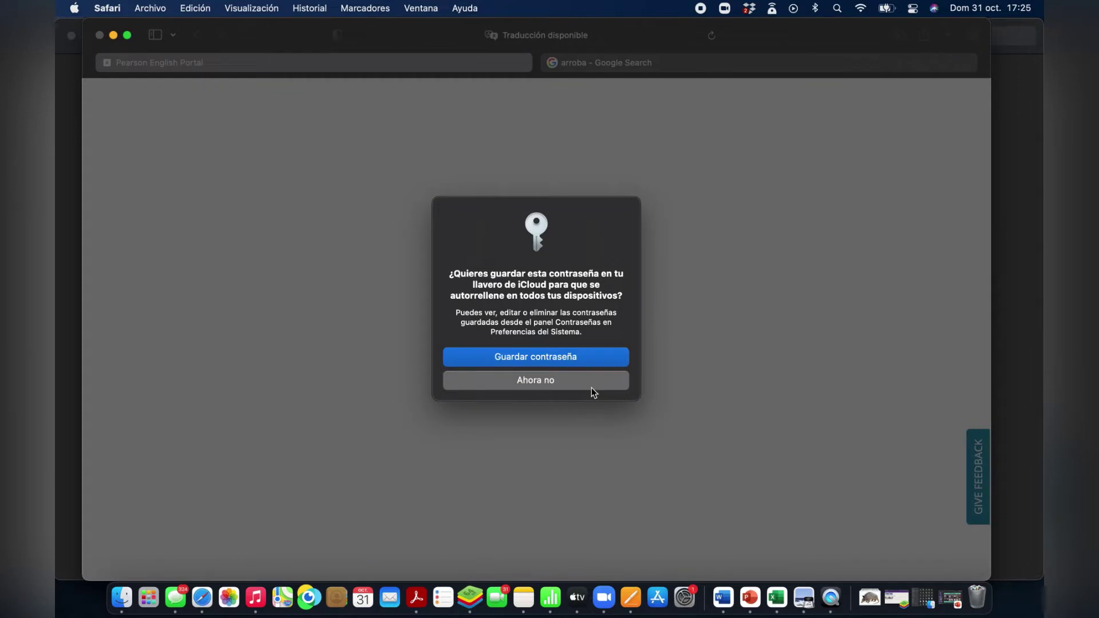
Dismiss the iCloud Keychain prompt with 'Ahora no' without saving the password.
click(593, 387)
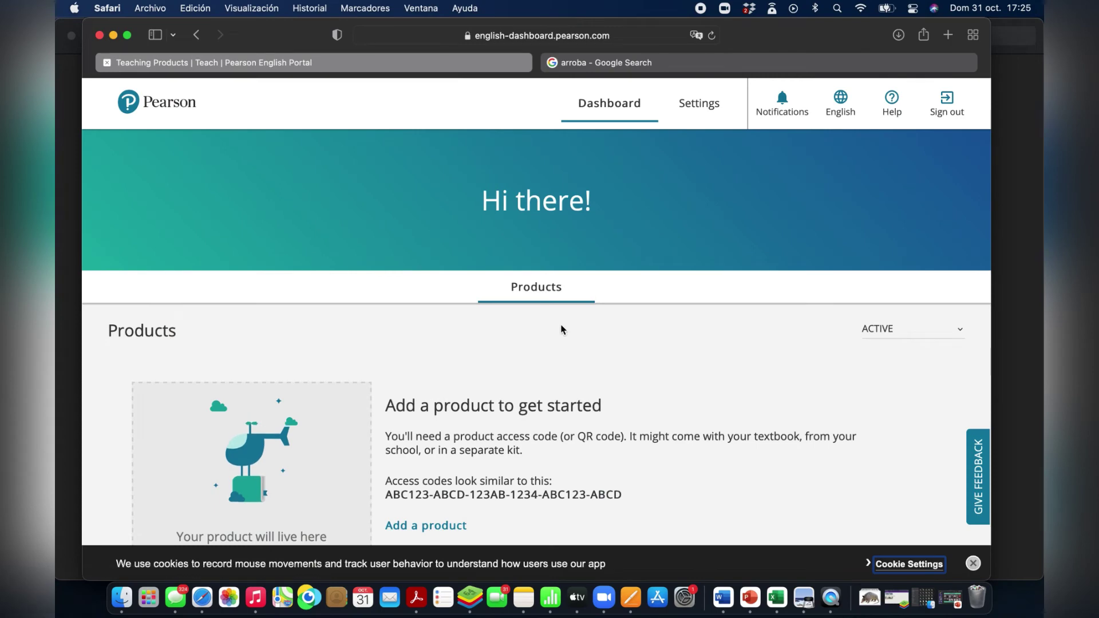
Enter the product access code under Add a product, adding StartUp 3 with 4 components.
scroll(563, 327, down, 3)
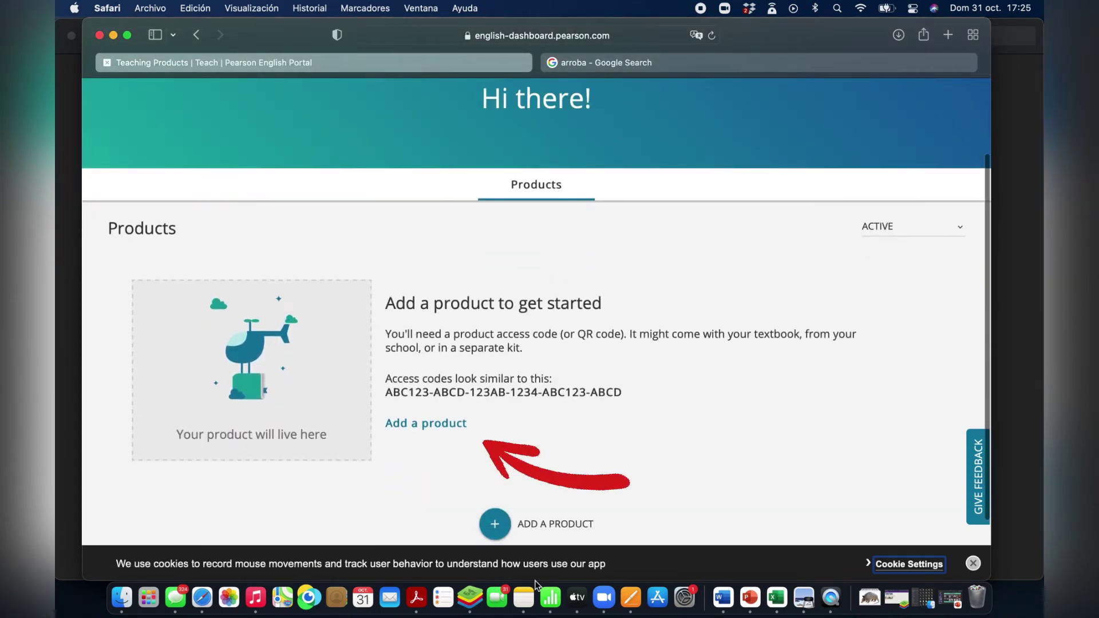
click(449, 424)
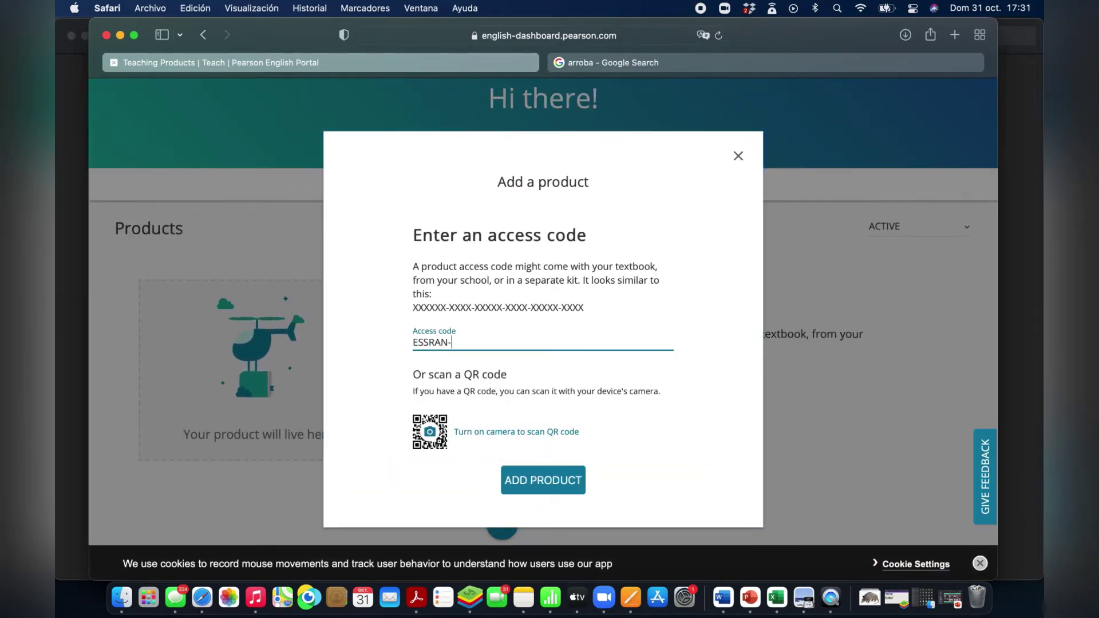
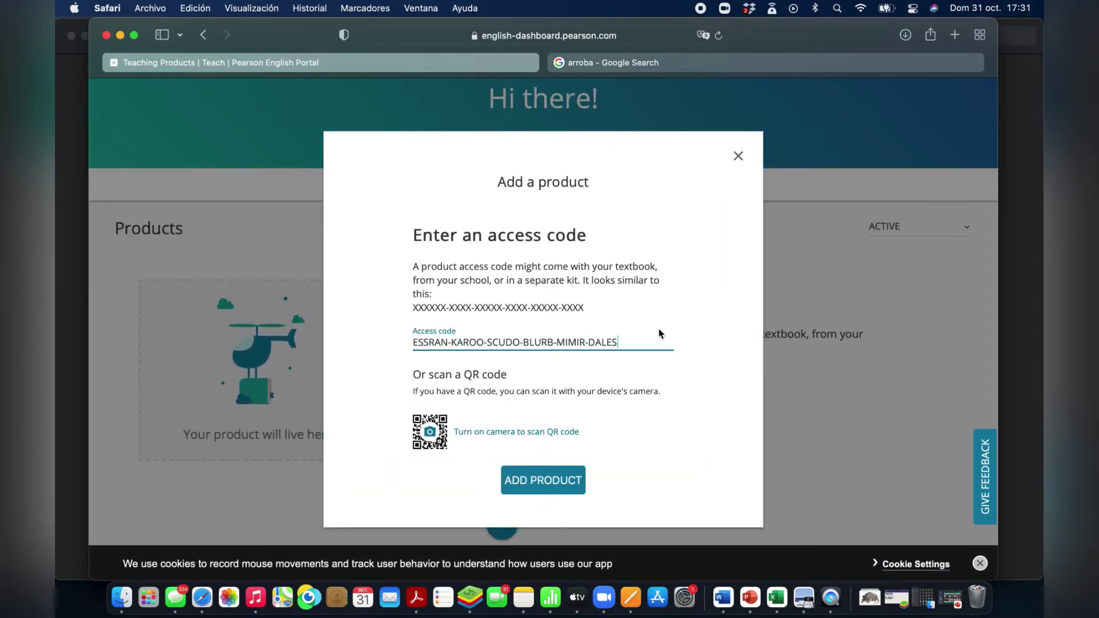
click(533, 485)
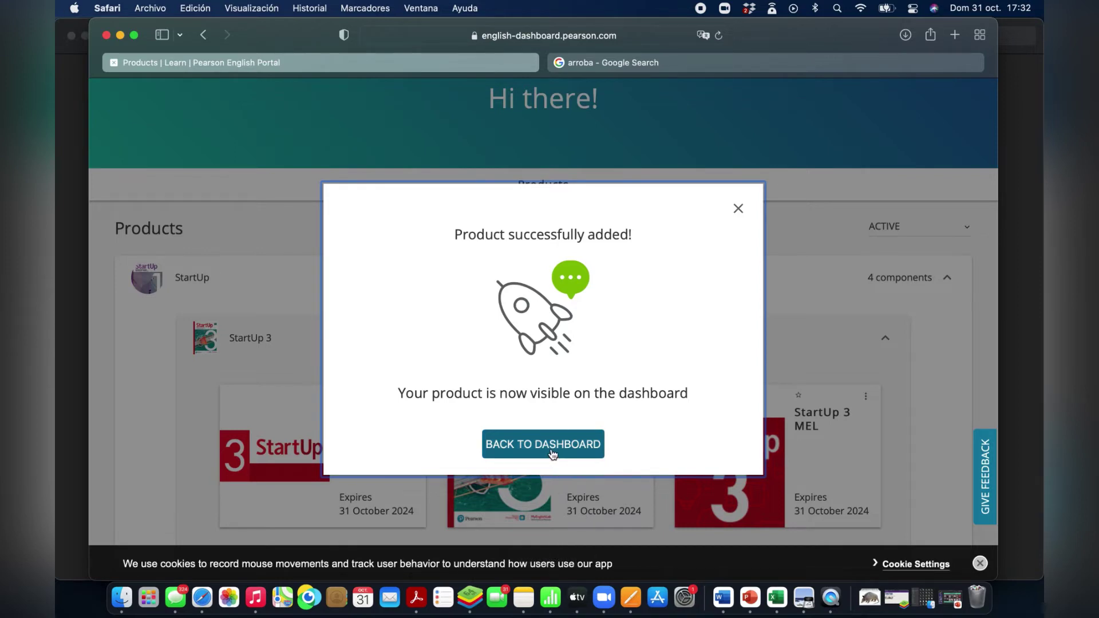
Launch the StartUp 3 MEL card from the Products dashboard into MyEnglishLab.
click(553, 454)
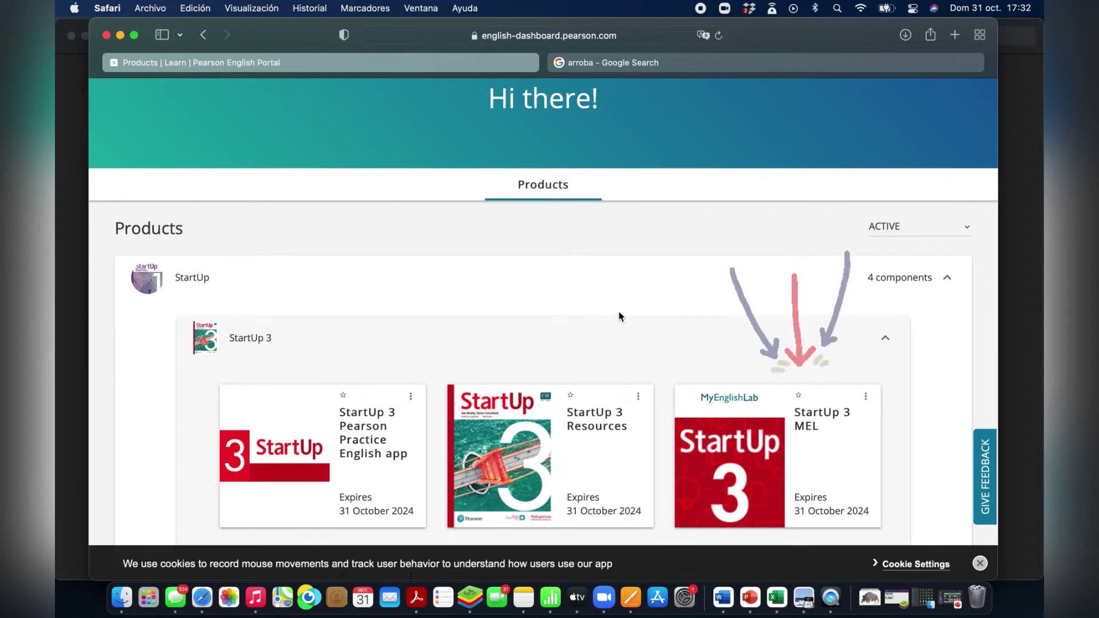
scroll(621, 315, down, 5)
click(723, 286)
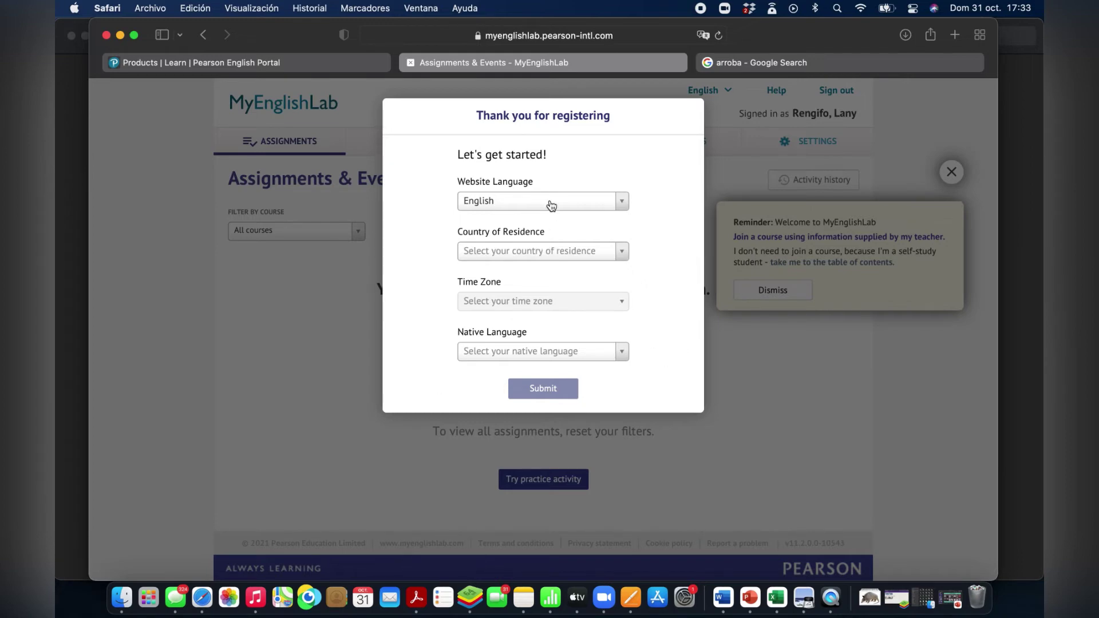
Submit MyEnglishLab setup with Peru as country of residence and Spanish as native language.
click(535, 252)
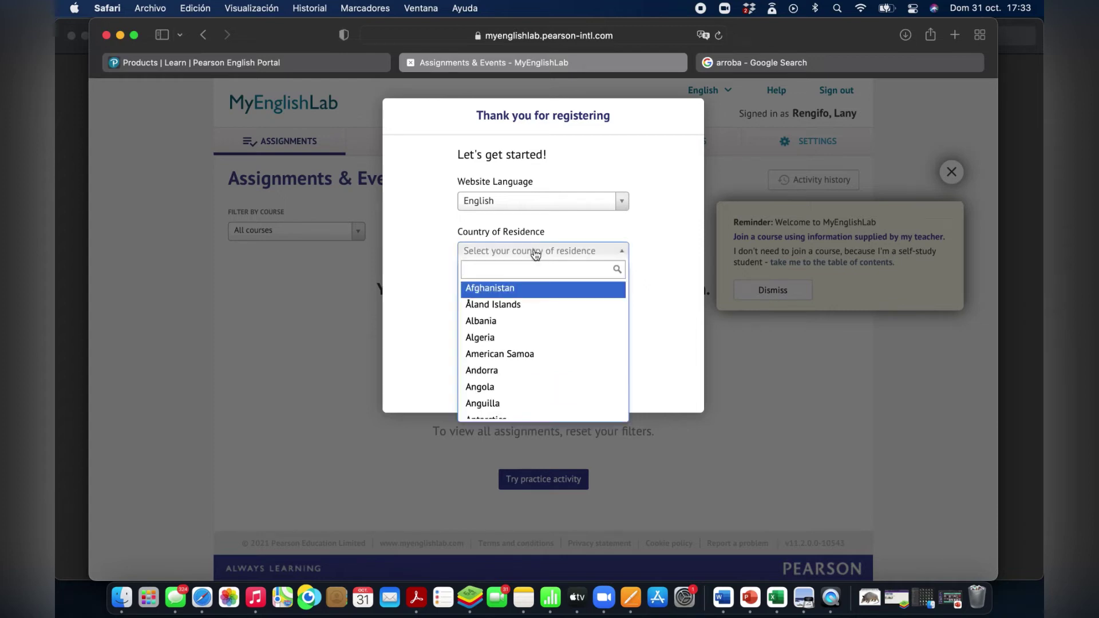
text(PE)
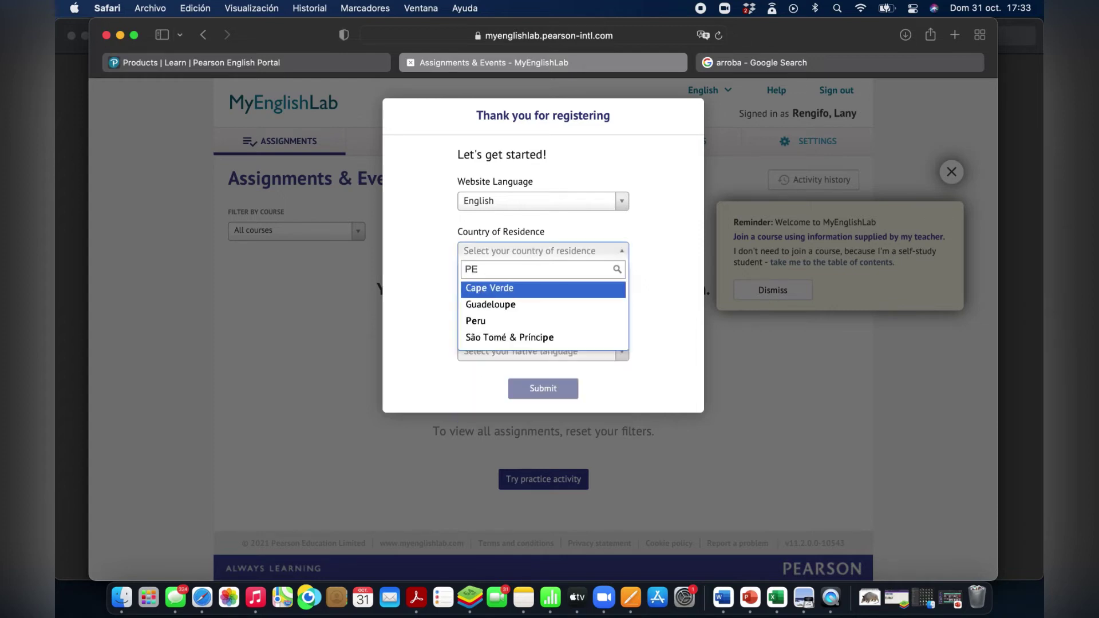
click(498, 321)
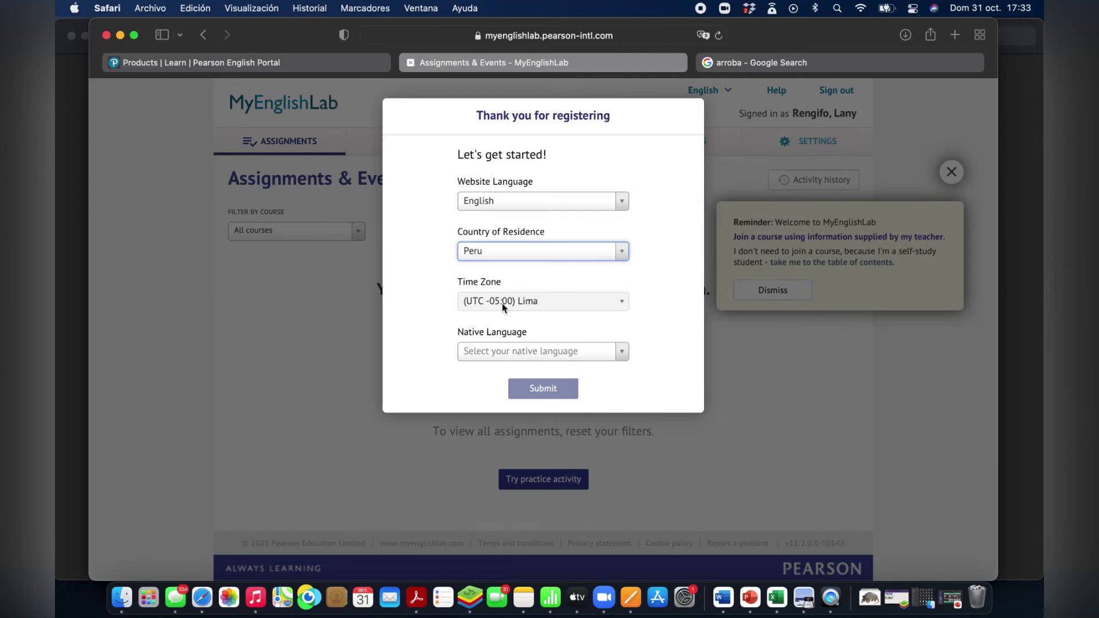
click(547, 360)
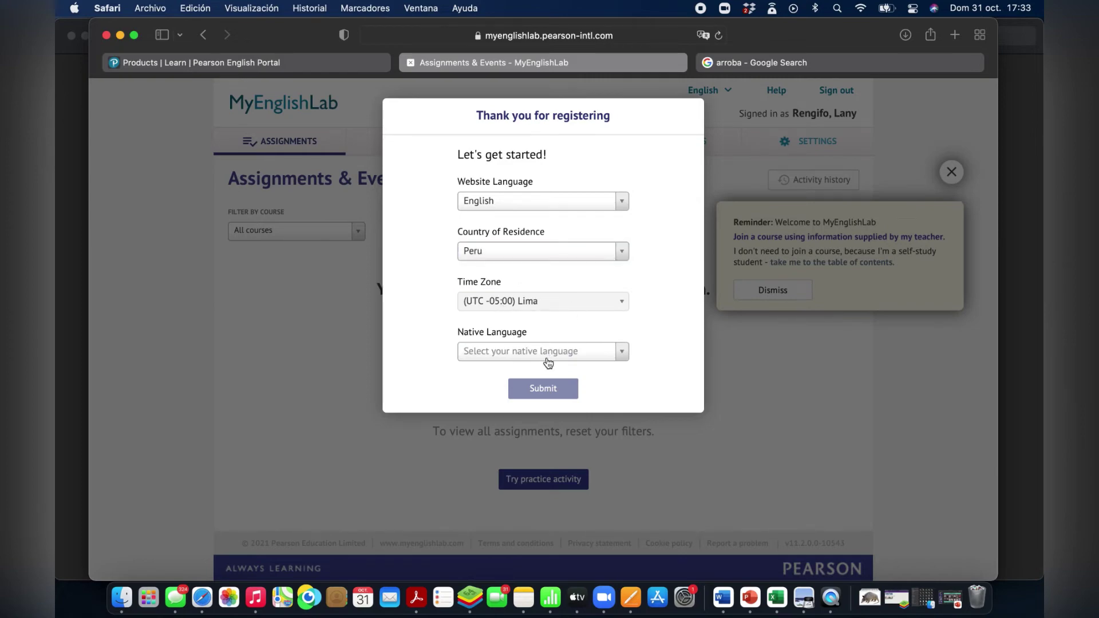
text(SP)
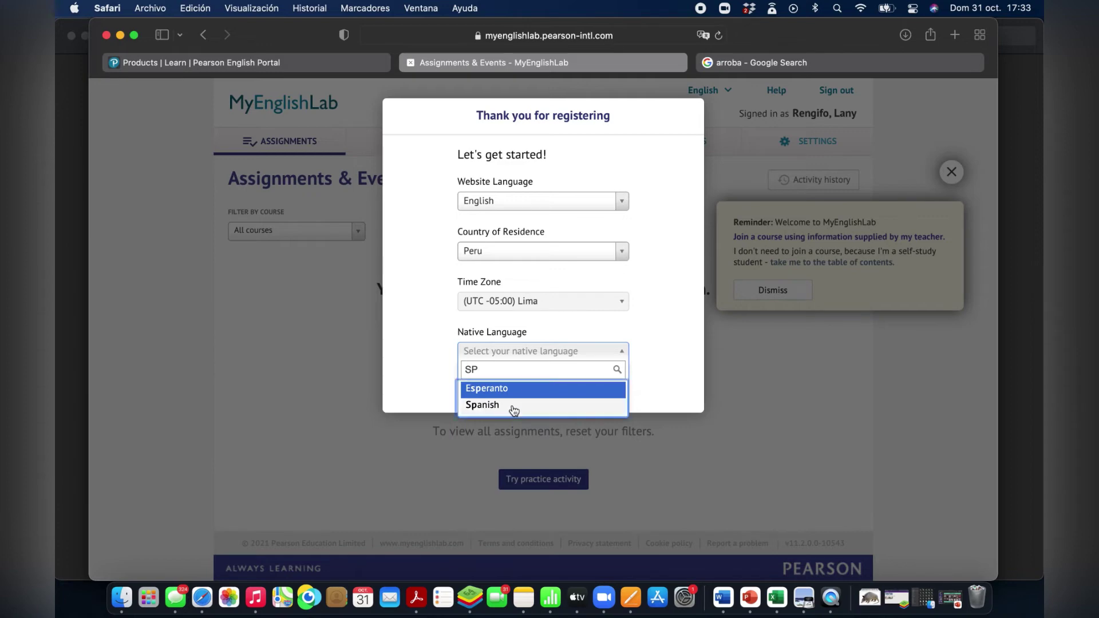
click(513, 407)
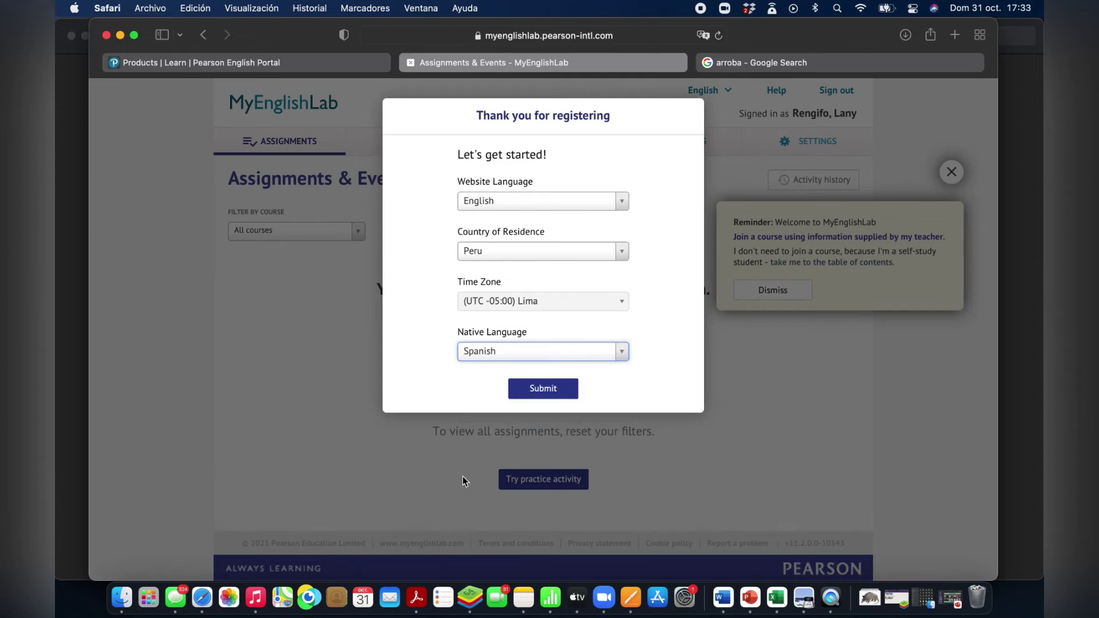
click(547, 393)
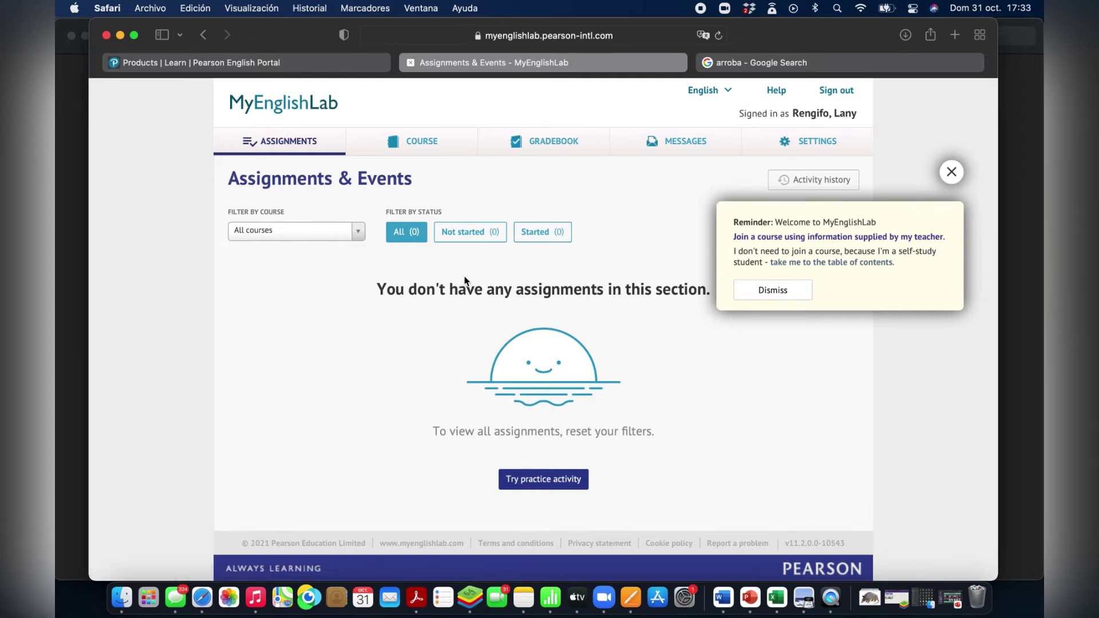
From Settings, join a course with the teacher's course ID, choosing not to transfer grades.
click(773, 142)
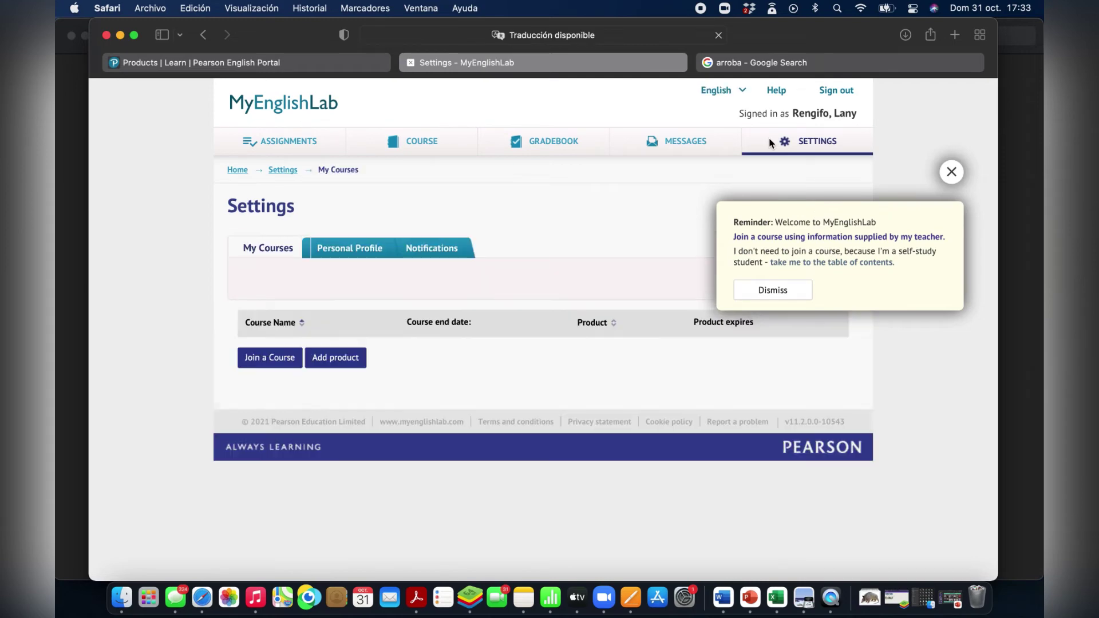
click(951, 173)
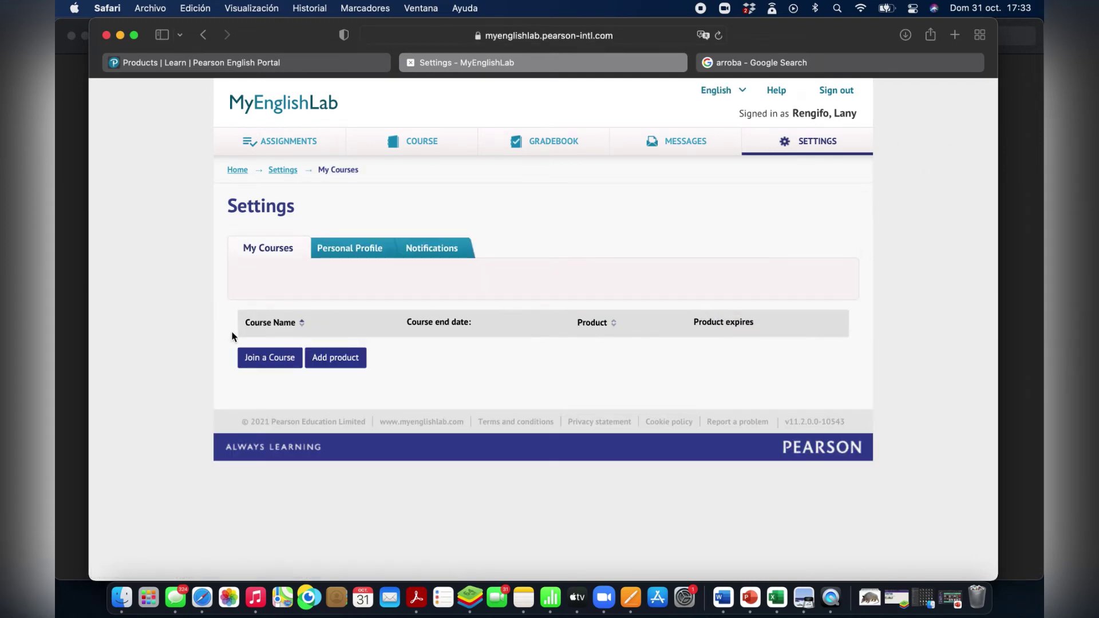
click(272, 361)
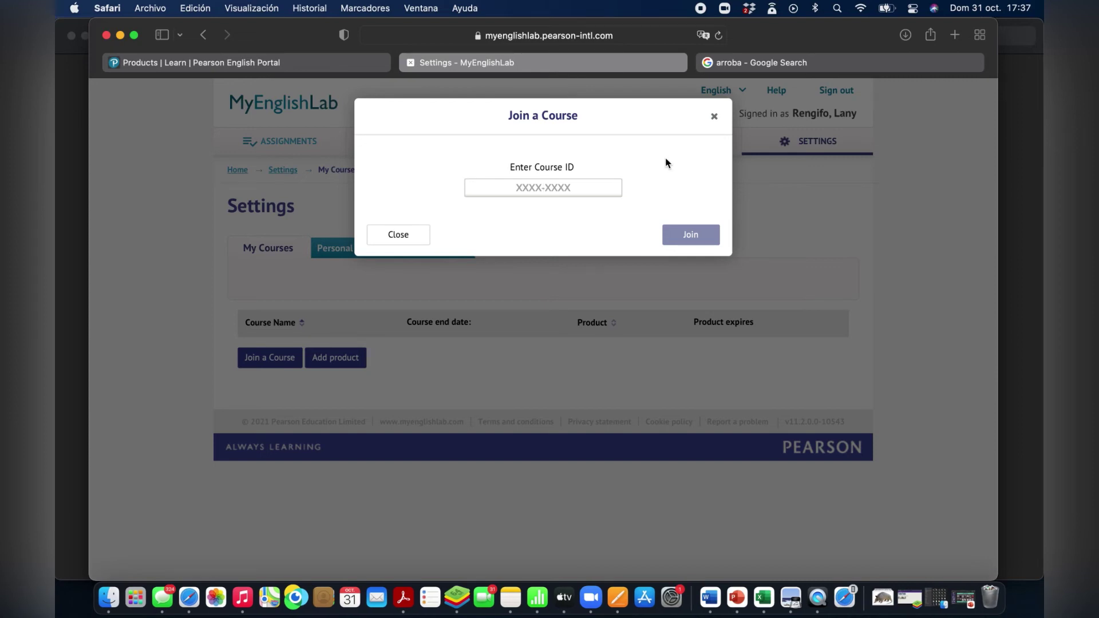
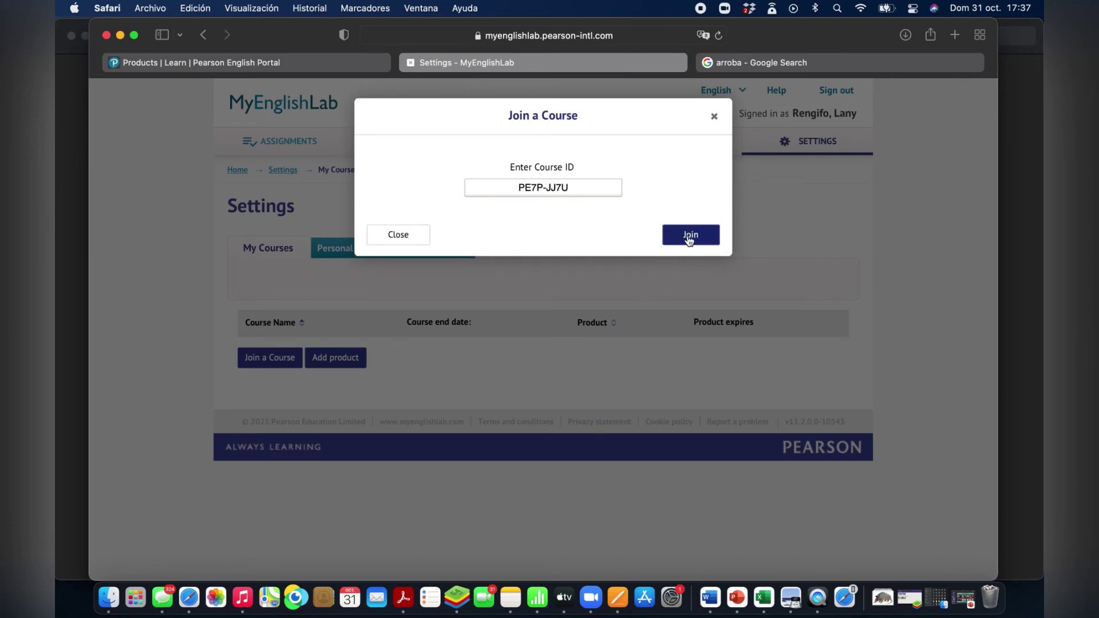
click(688, 235)
click(508, 220)
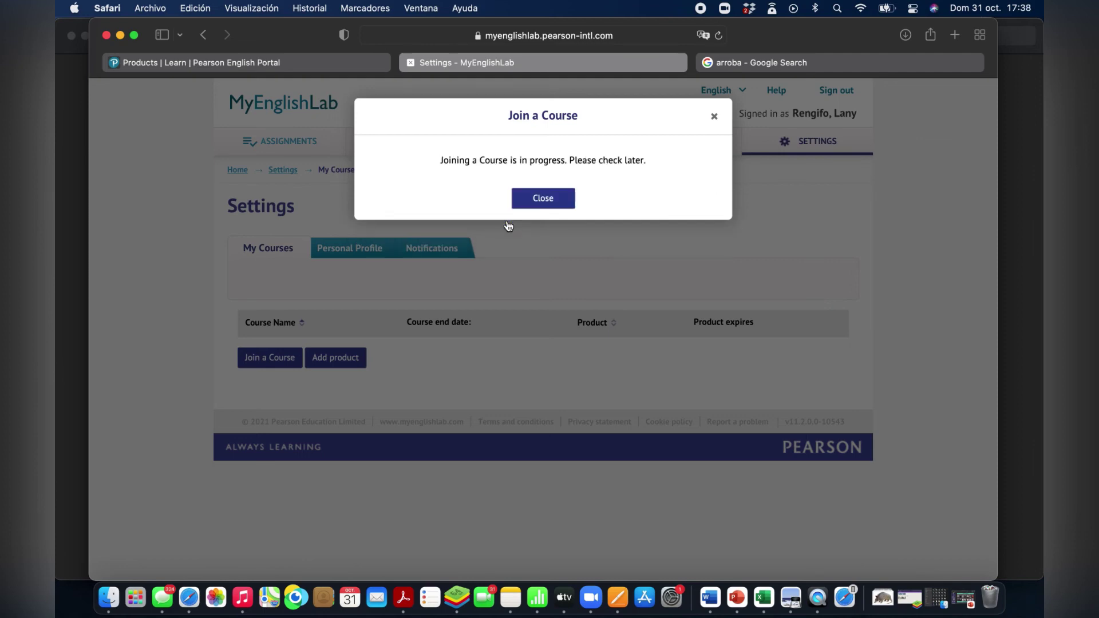
Close the progress message and open the COURSE page for 2021-Noviembre-RT- Basic 11.
click(556, 194)
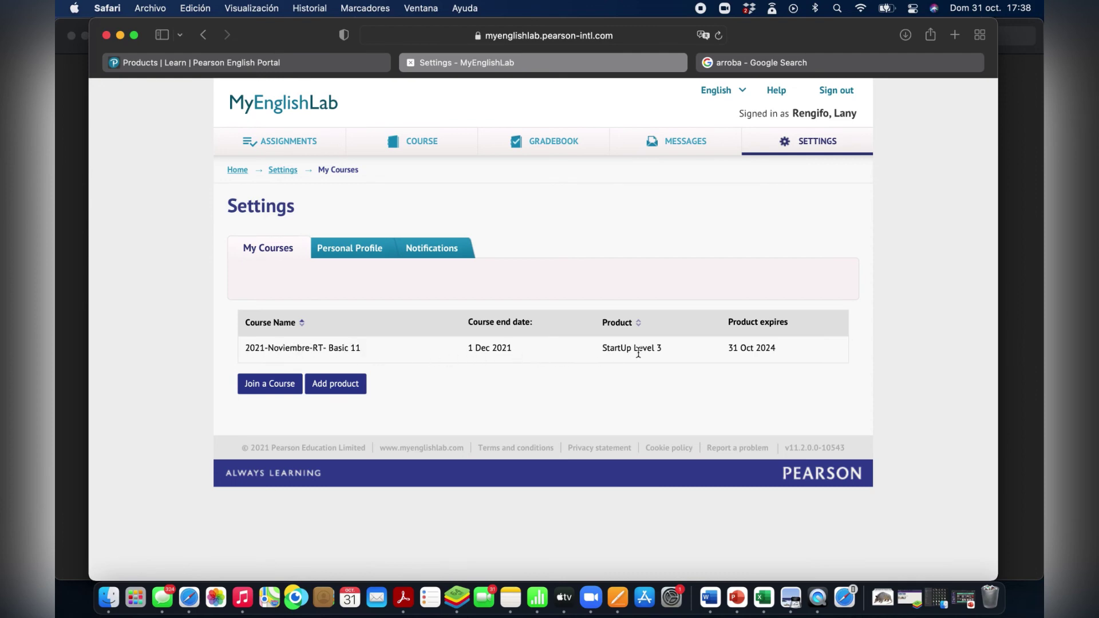
click(431, 146)
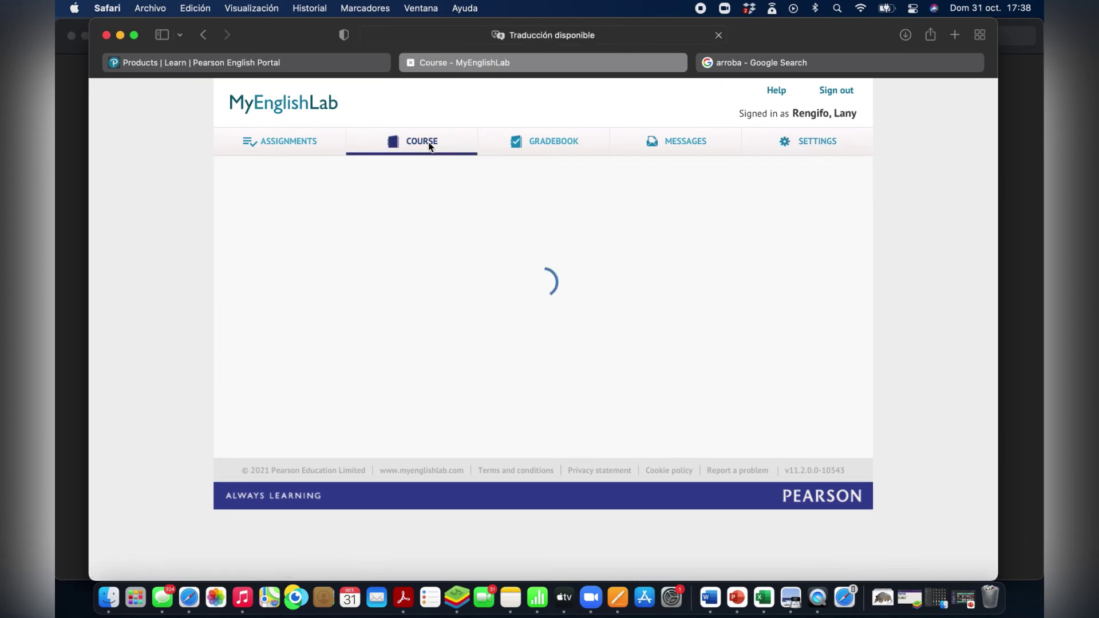